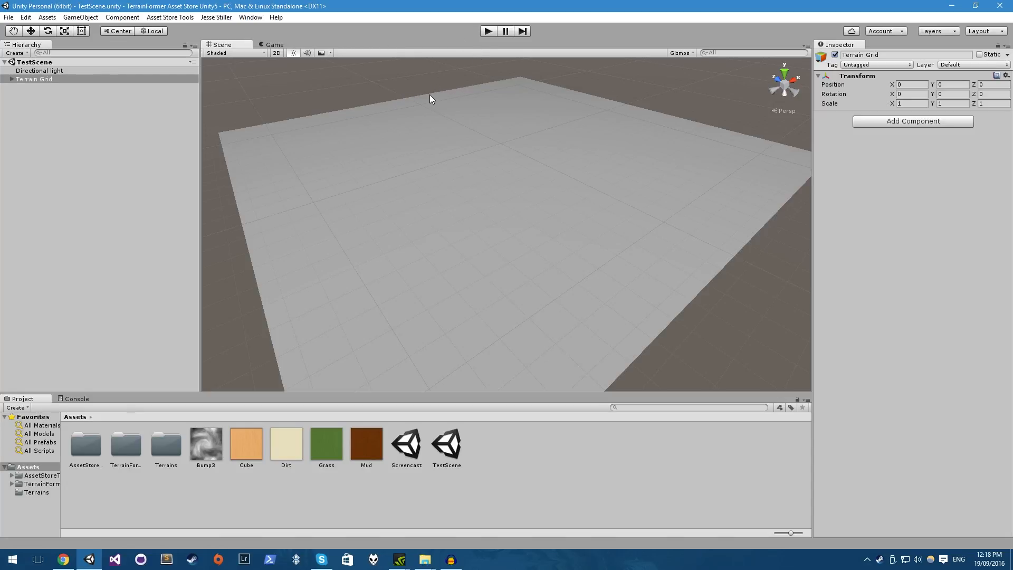
- Open the Create Terrain Grid dialog and try different horizontal and vertical counts, such as 6 by 2
click(85, 18)
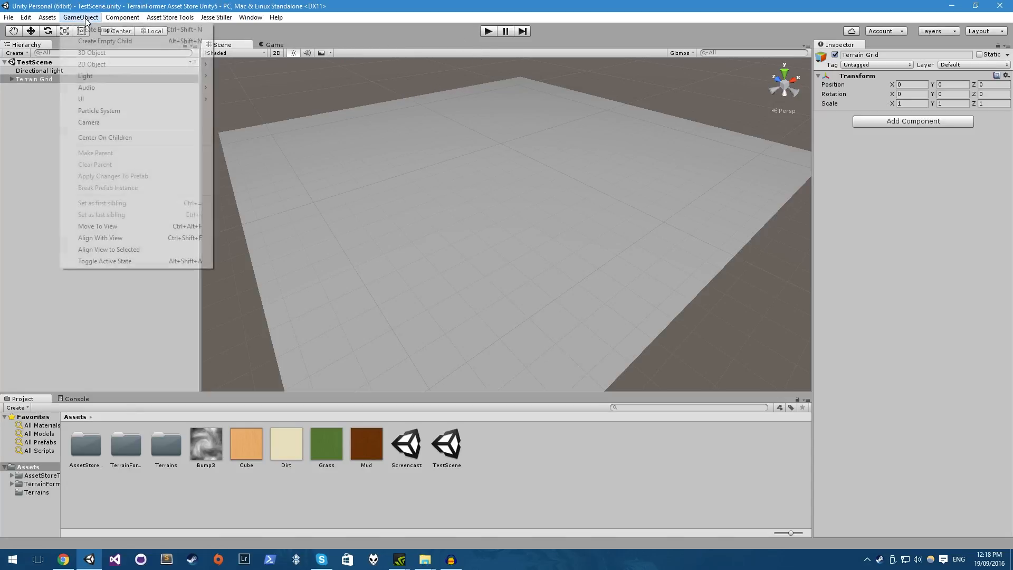
mouse_move(153, 54)
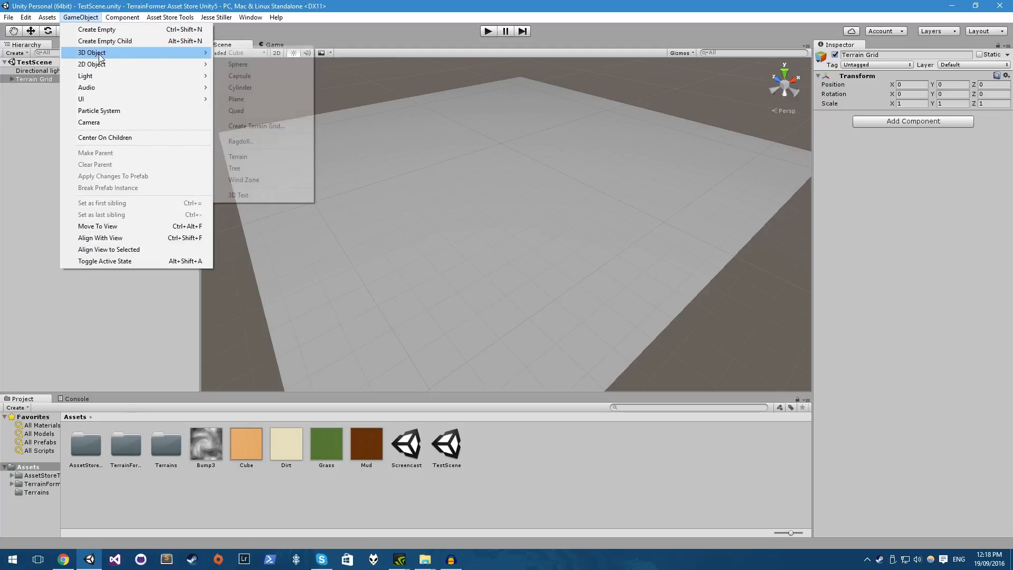
click(252, 125)
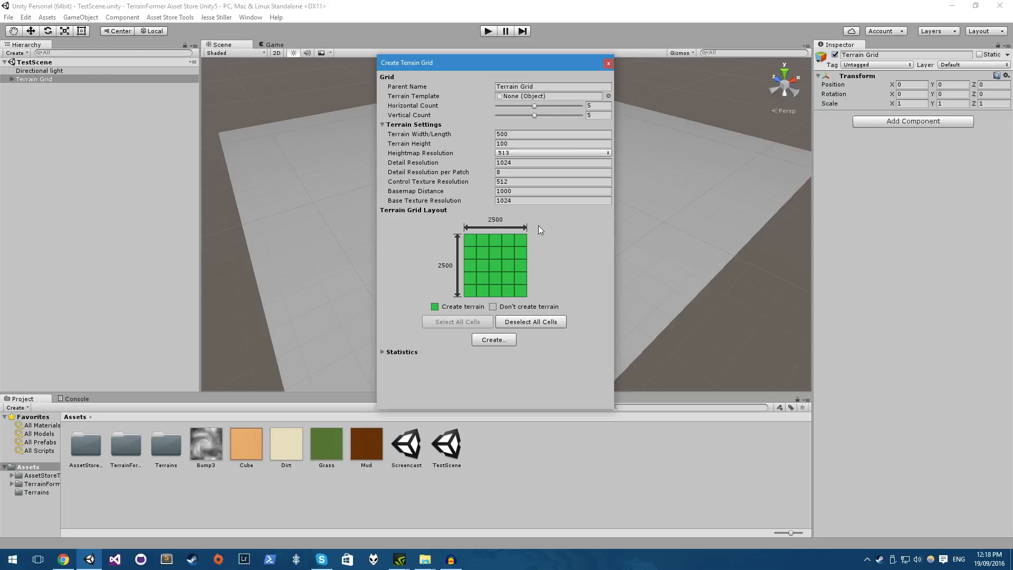
drag(530, 104, 506, 106)
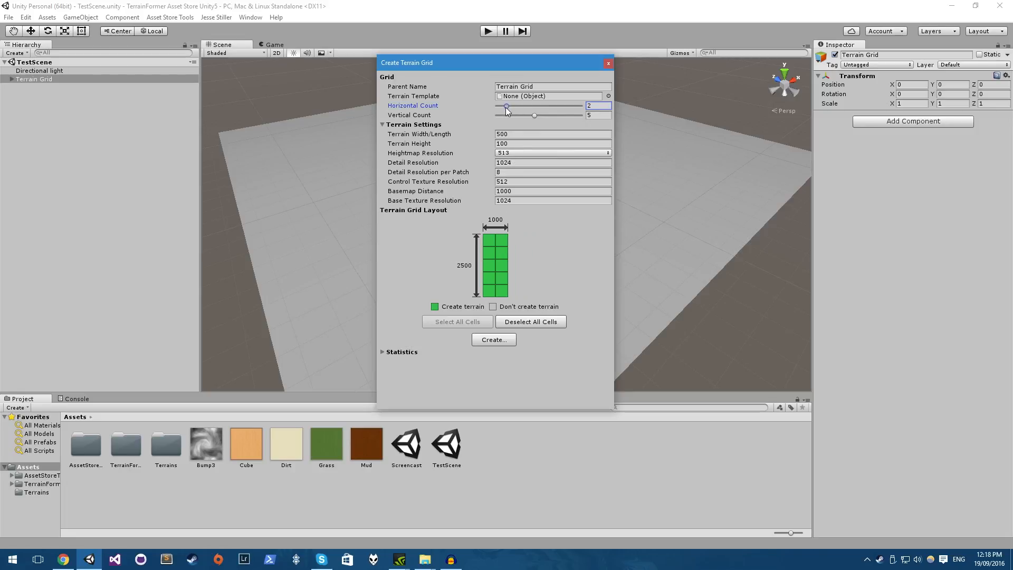
click(509, 114)
click(543, 105)
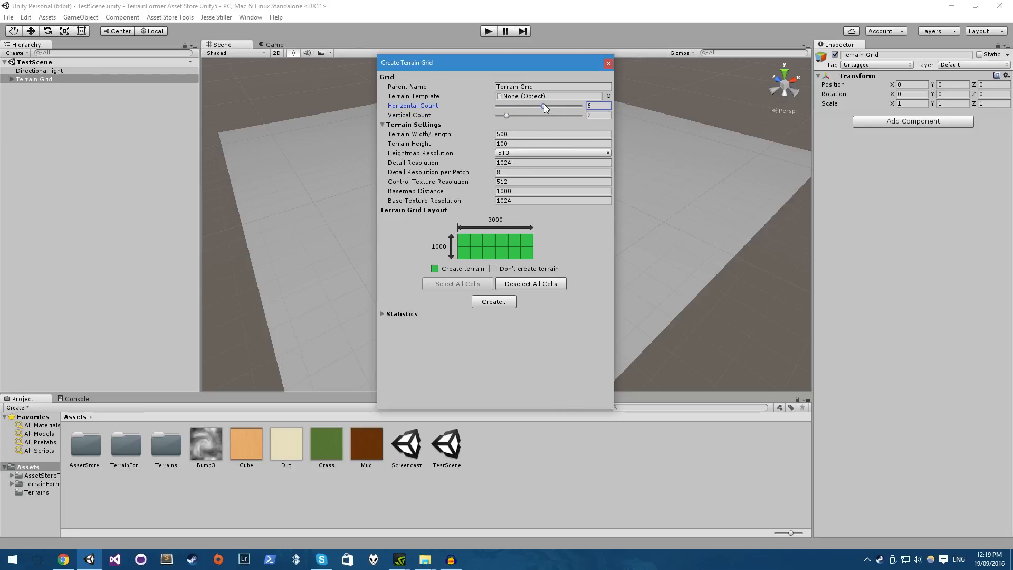
click(541, 116)
- Exclude a few cells from the terrain grid layout and set the horizontal and vertical counts to 5
drag(473, 256, 479, 268)
click(533, 106)
click(533, 115)
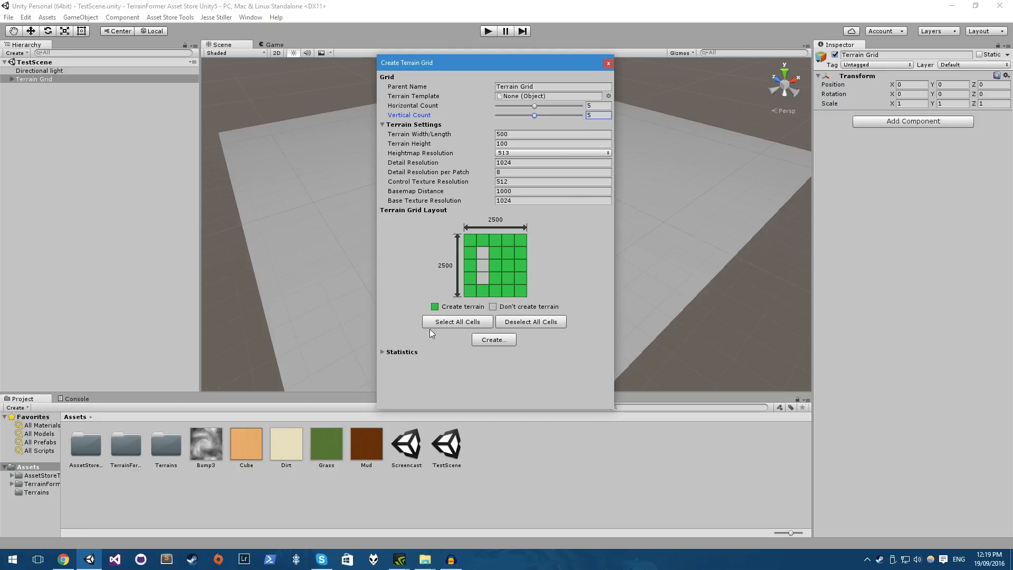
- Review the grid statistics, include all cells in the layout again and close the dialog without creating a grid
click(380, 356)
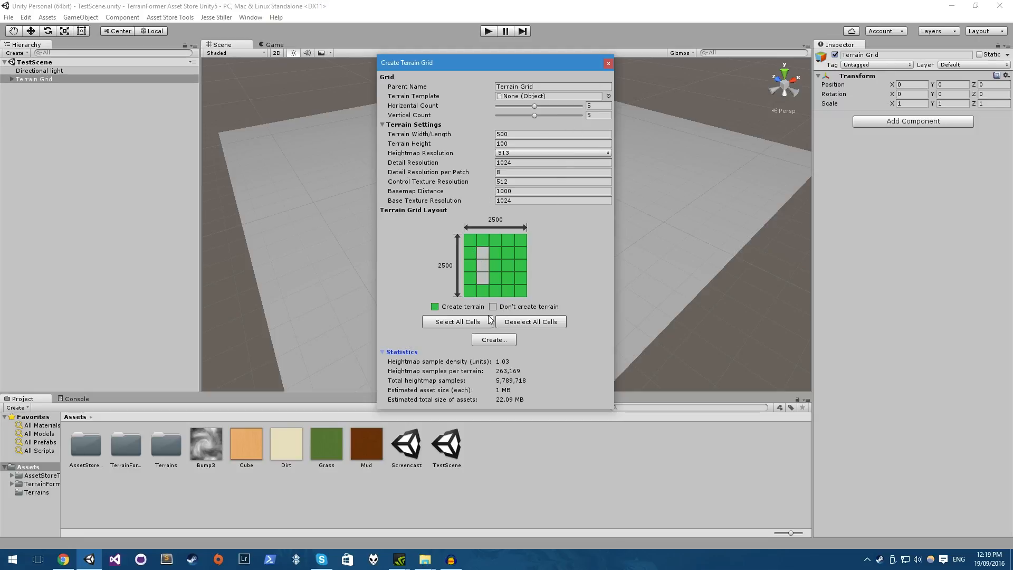
click(465, 323)
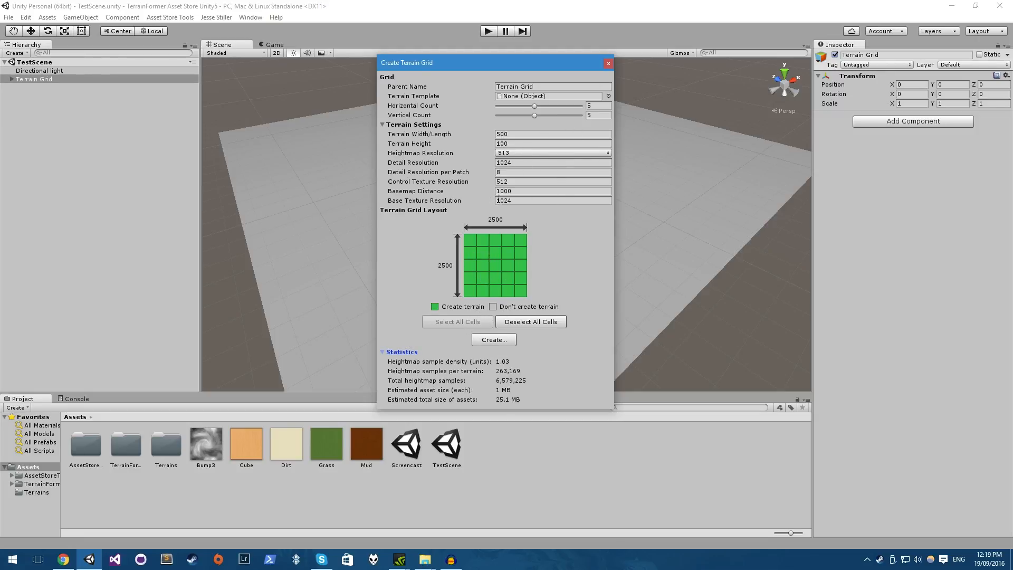
click(608, 63)
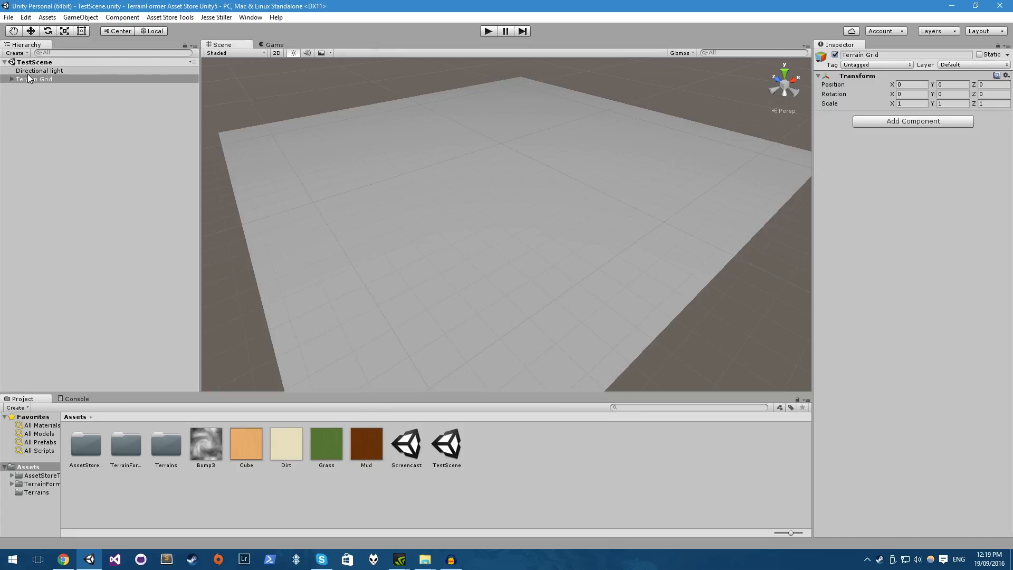
- Expand Terrain Grid in the scene hierarchy and examine several of its individual terrain tiles
click(20, 78)
click(11, 79)
click(38, 88)
click(53, 129)
click(53, 173)
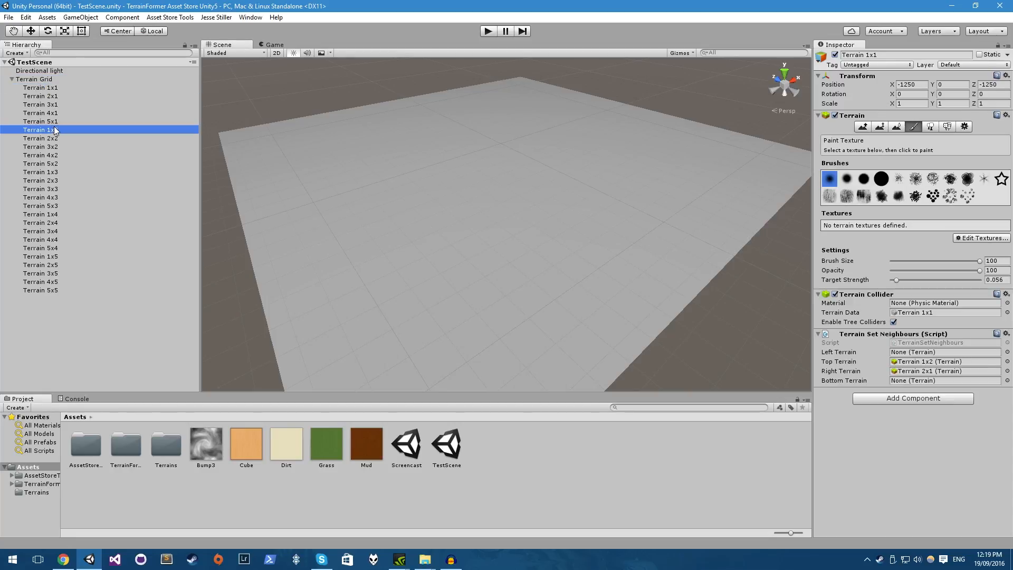
- Raise Terrain 3x4 out of the grid to a Y position of 555, look at the gap and undo the move
click(71, 231)
middle_drag(471, 190, 503, 264)
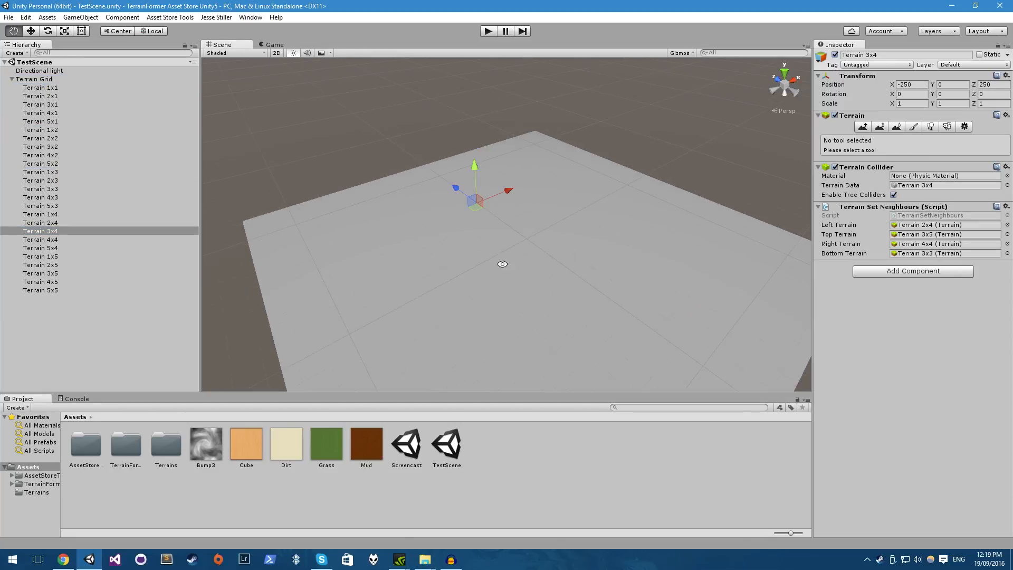
scroll(502, 265, down, 3)
key(w)
drag(454, 179, 447, 104)
alt+drag(448, 154, 486, 217)
scroll(486, 217, up, 3)
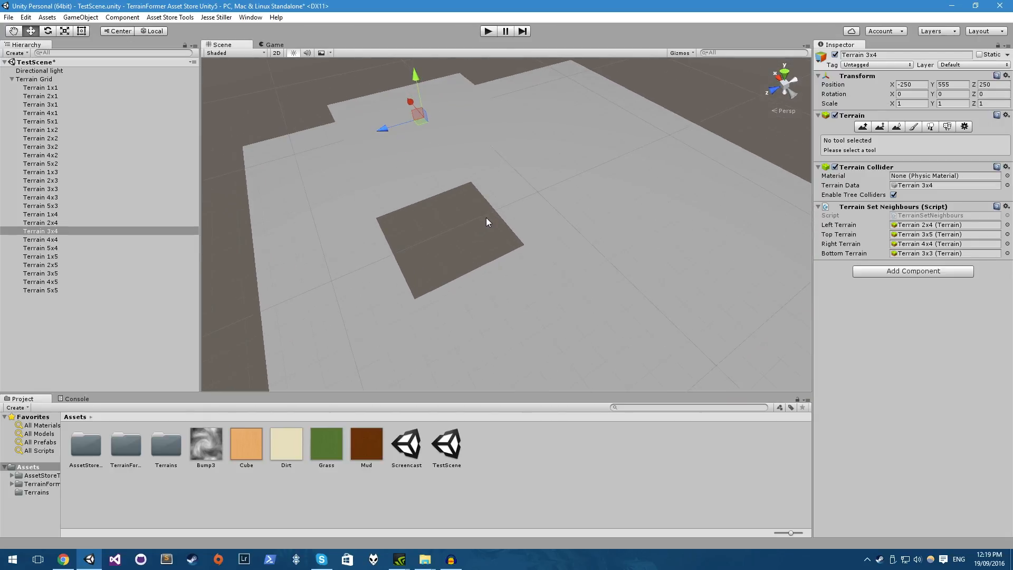
key(ctrl+z)
- Try Unity's built-in Raise / Lower Terrain tool across the edge of Terrain 3x4, examine the seam and undo the sculpting
alt+drag(552, 217, 525, 176)
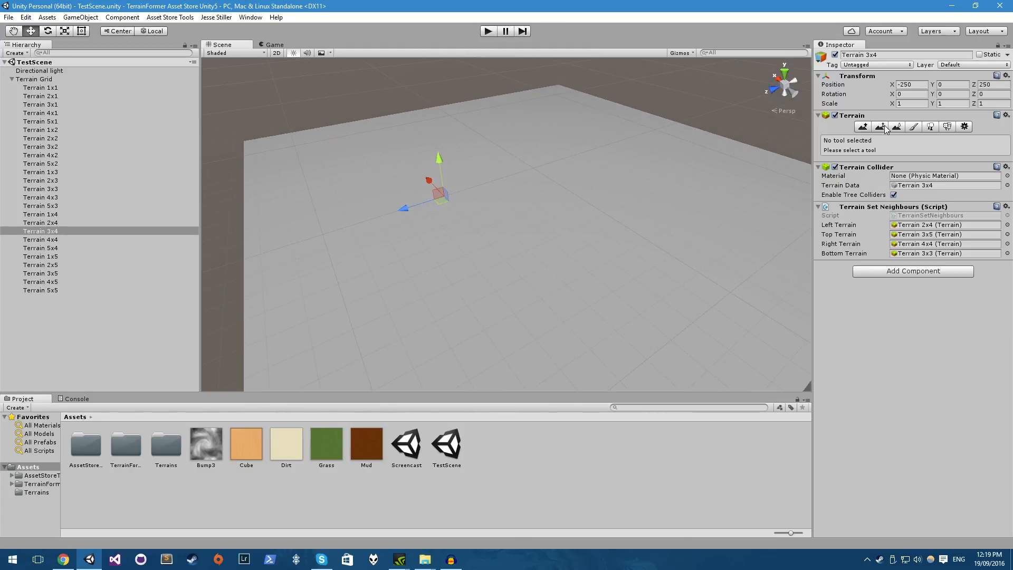
click(863, 127)
mouse_move(520, 295)
middle_down()
mouse_move(498, 243)
mouse_move(466, 223)
mouse_move(508, 221)
middle_up()
mouse_move(567, 178)
mouse_down()
mouse_move(590, 174)
mouse_move(468, 253)
mouse_up()
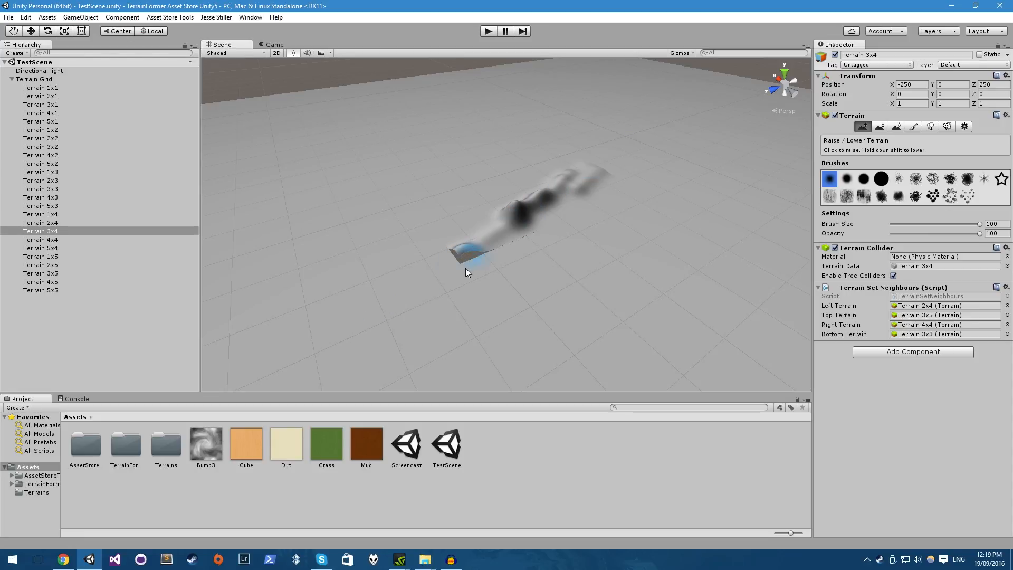
scroll(464, 237, up, 6)
middle_drag(402, 275, 444, 227)
scroll(444, 229, up, 4)
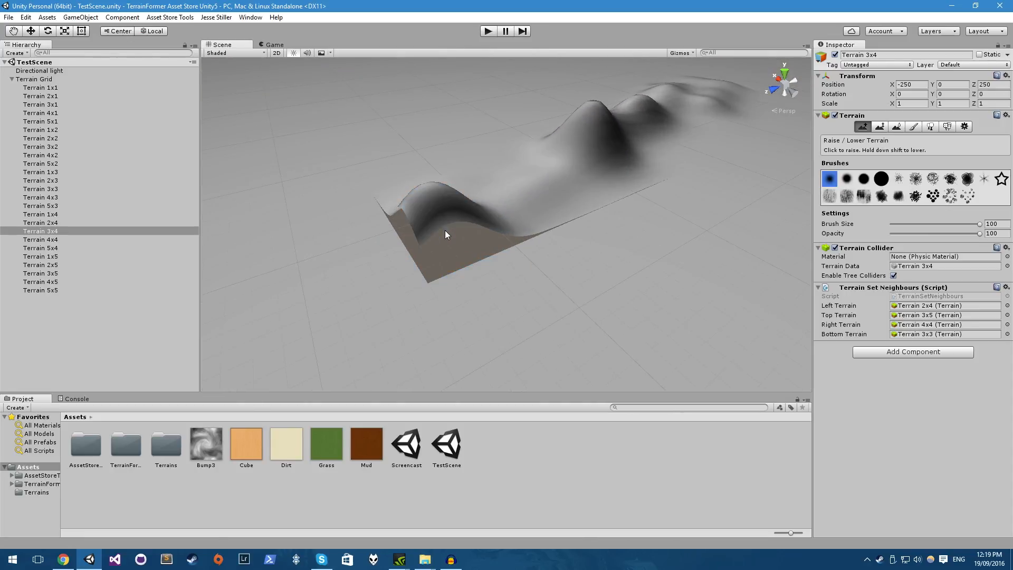
key(ctrl+z)
- Add the Terrain Former component to the Terrain Grid object
click(34, 80)
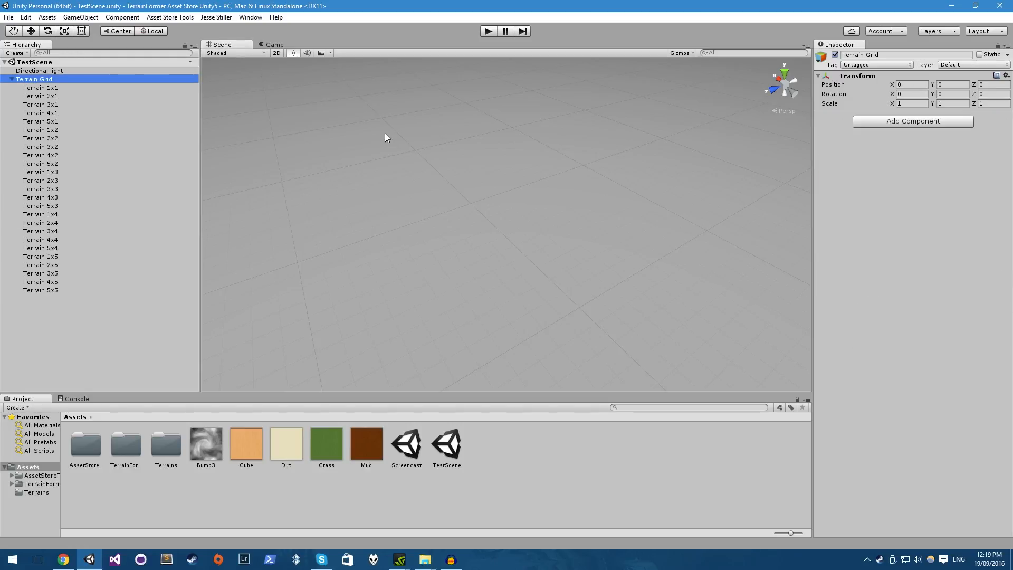
click(903, 125)
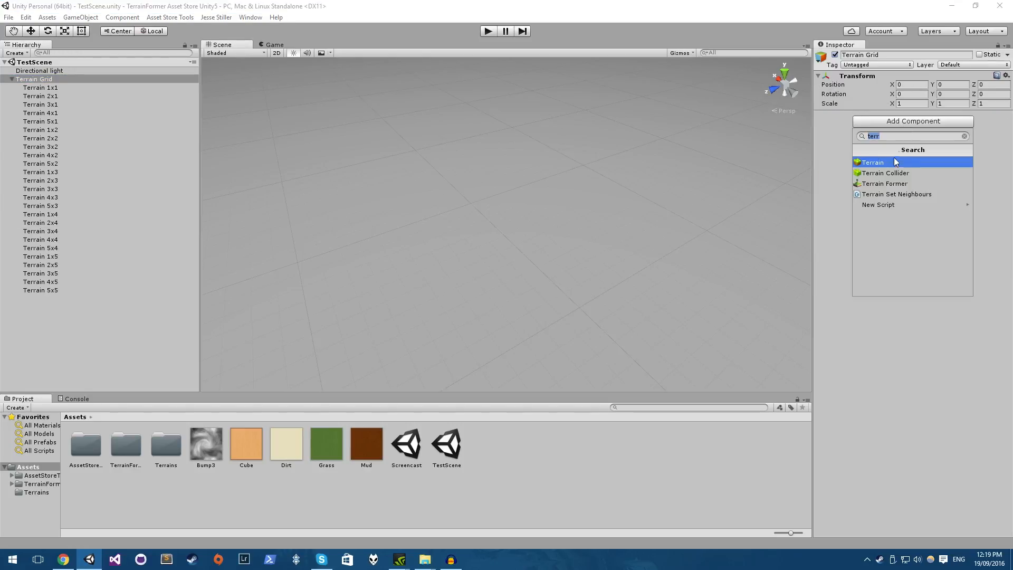
click(891, 185)
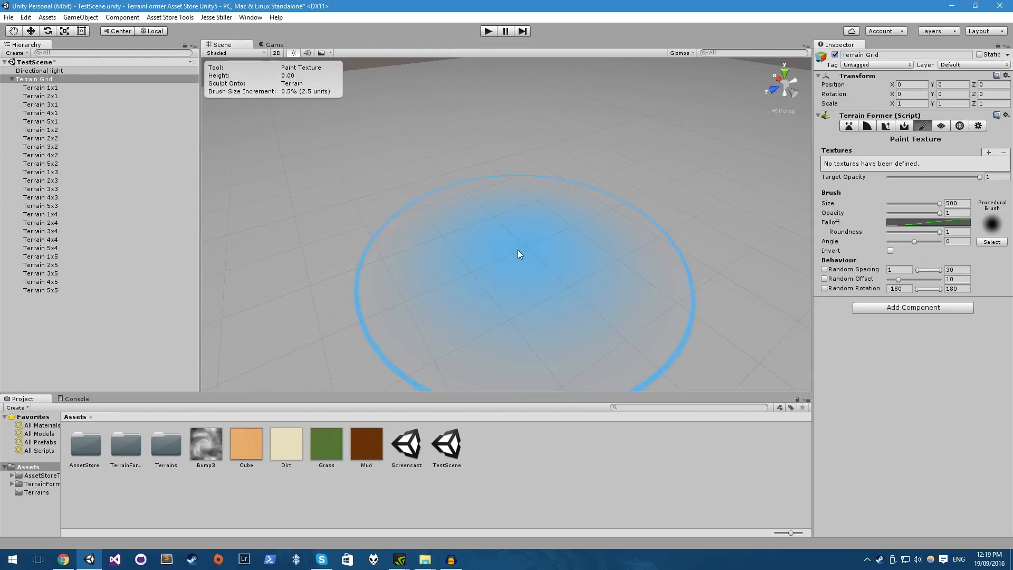
- Sculpt several hills across neighbouring tiles with Terrain Former's Raise/Lower tool, using brush size 291 and speed 2
scroll(544, 230, down, 3)
middle_drag(625, 215, 496, 232)
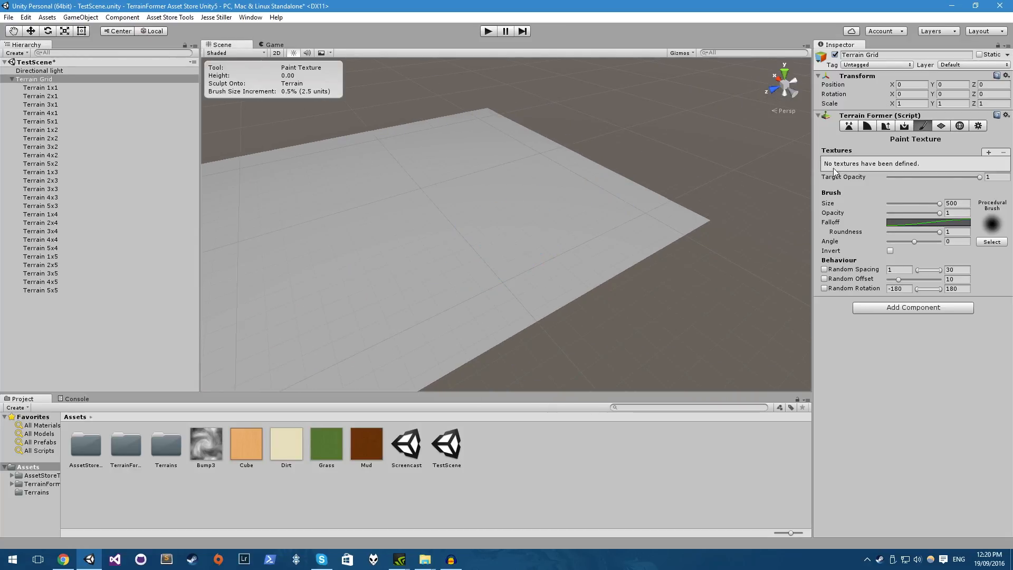
click(849, 127)
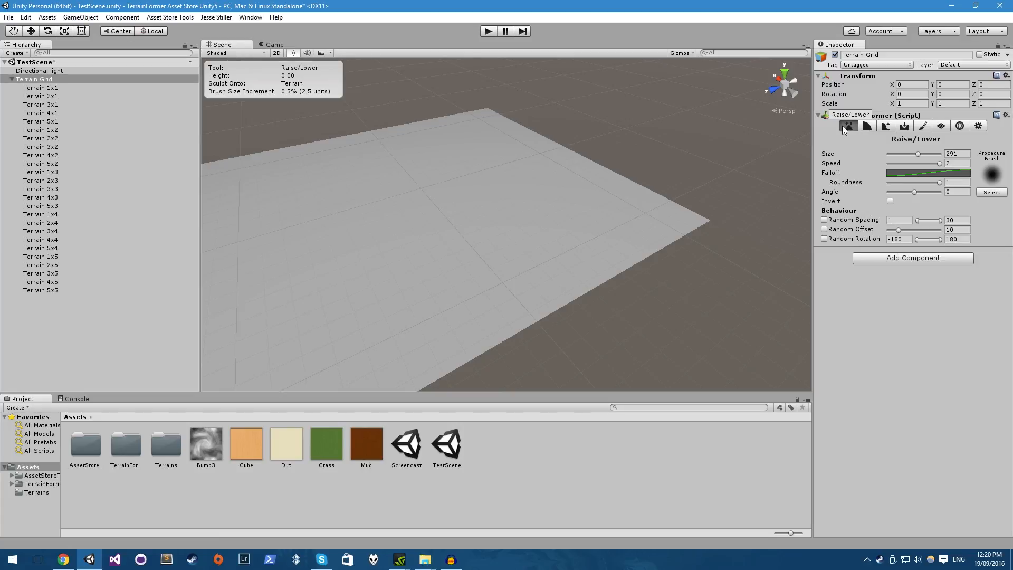
mouse_move(395, 260)
mouse_down()
mouse_move(410, 275)
mouse_move(499, 253)
mouse_move(496, 284)
mouse_up()
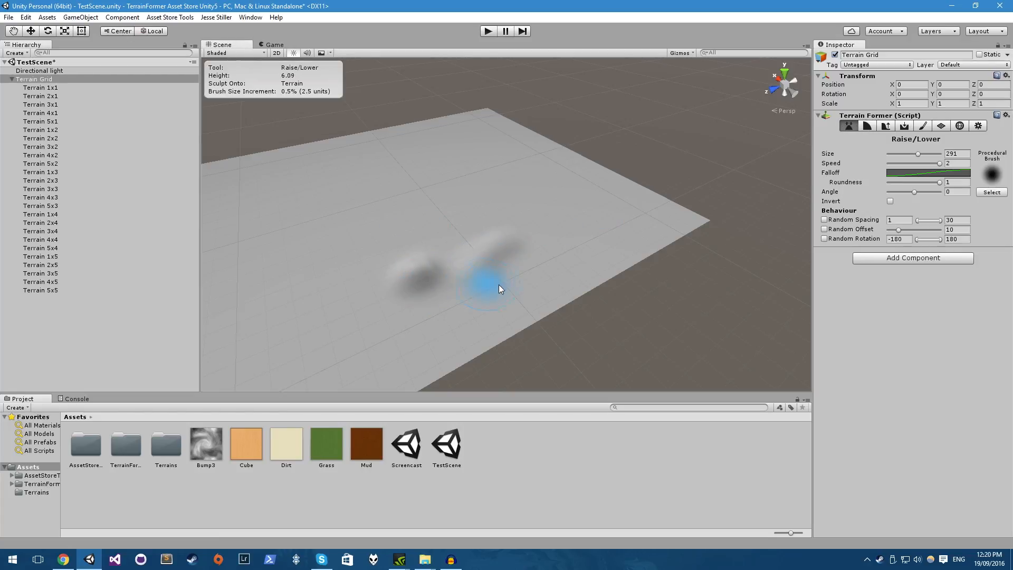
drag(396, 307, 474, 274)
- Lift Terrain 1x4 to a Y position of 155.6 to examine the sculpted edges, and undo the move
middle_drag(467, 245, 473, 235)
scroll(473, 235, up, 2)
middle_drag(390, 274, 447, 225)
click(442, 223)
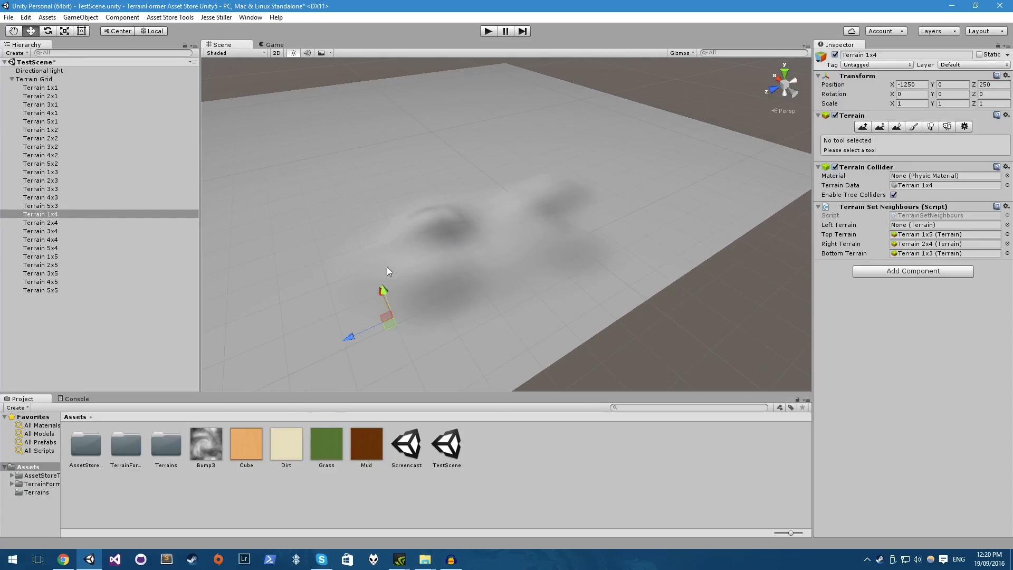
alt+drag(412, 306, 514, 175)
alt+drag(520, 178, 454, 198)
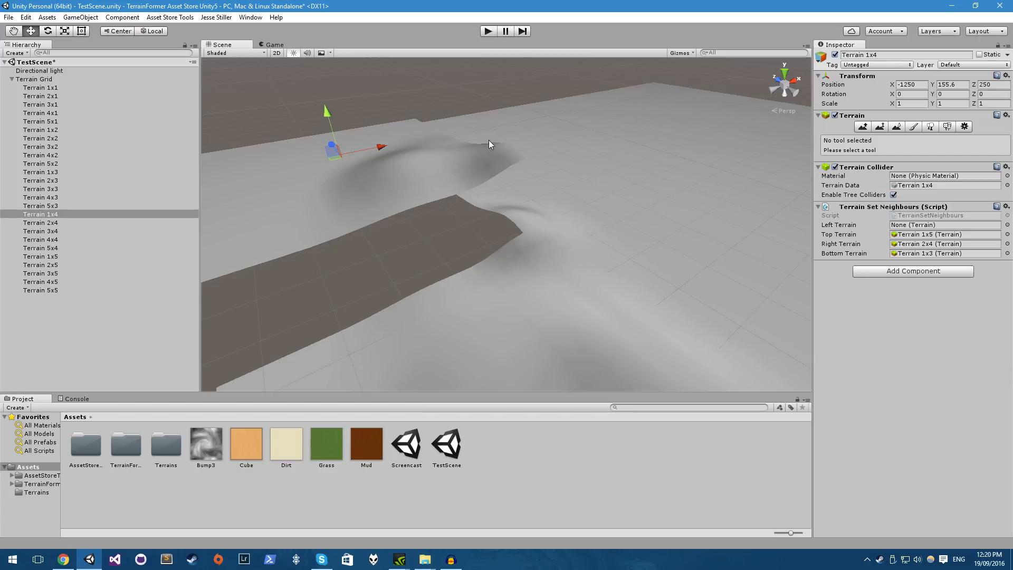
key(ctrl+z)
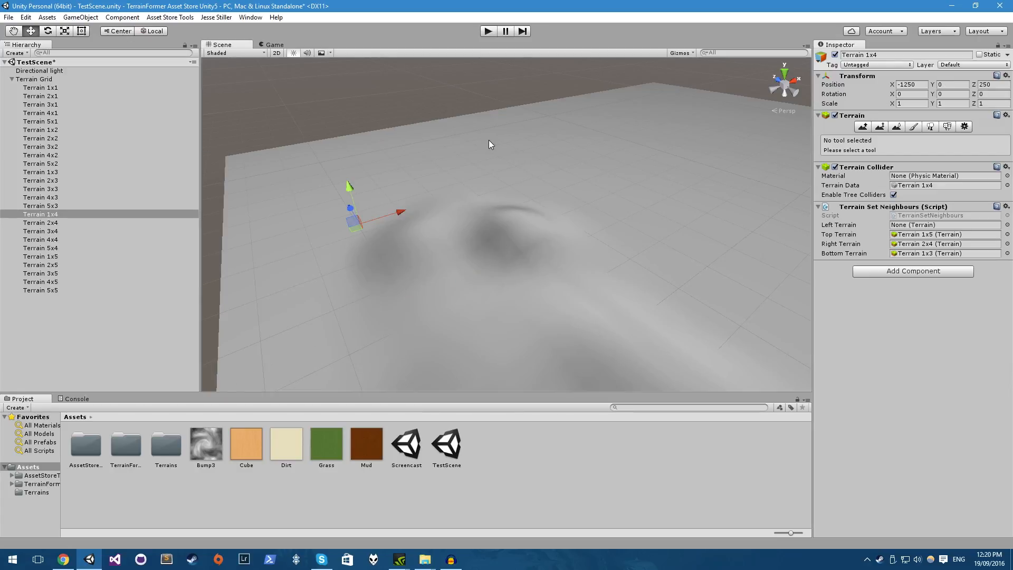
- Run and stop the scene twice, examining the sculpted hill up close in the Scene view during play mode
scroll(489, 273, up, 6)
middle_drag(488, 274, 465, 271)
scroll(459, 274, down, 3)
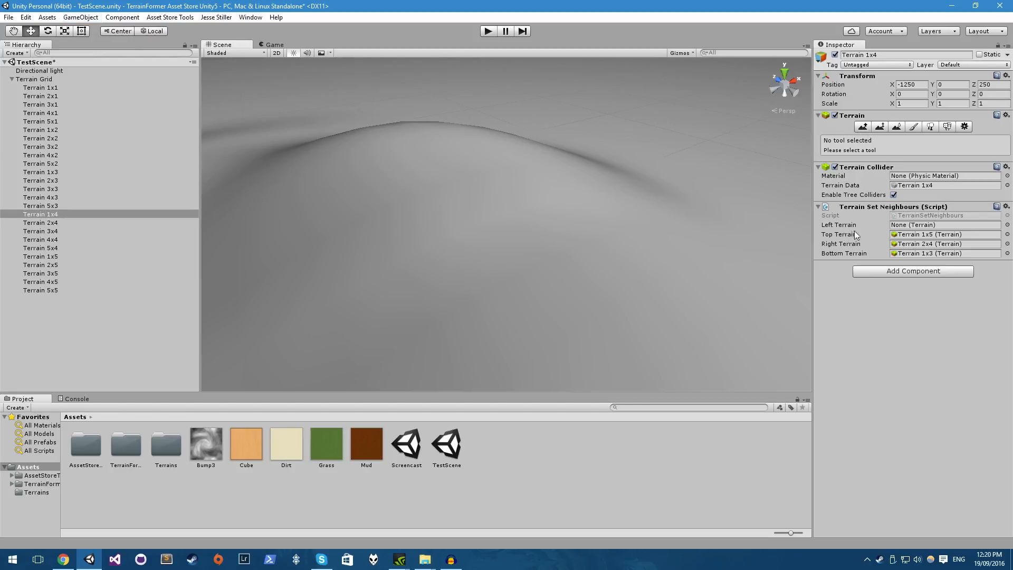
click(493, 32)
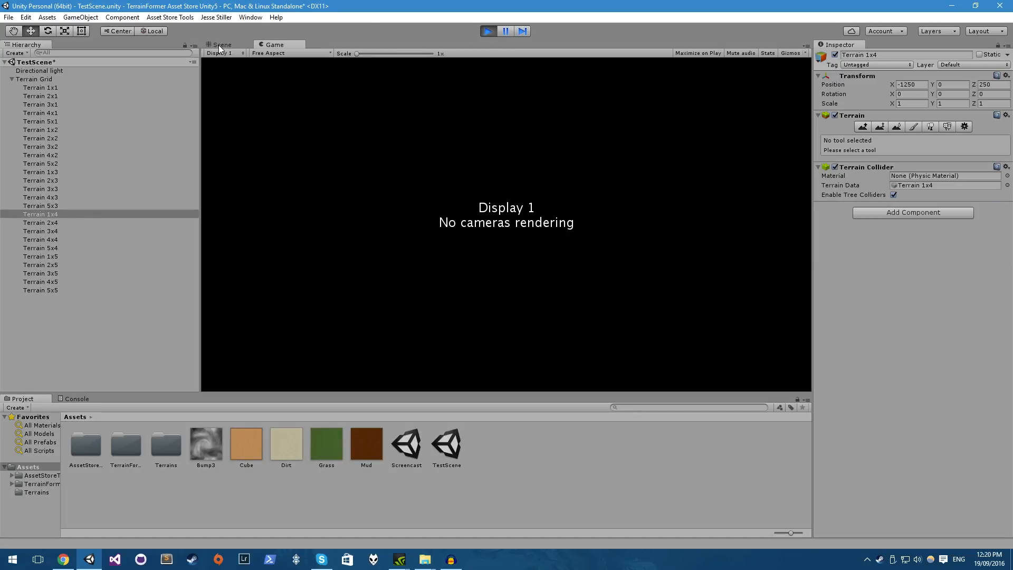
click(219, 46)
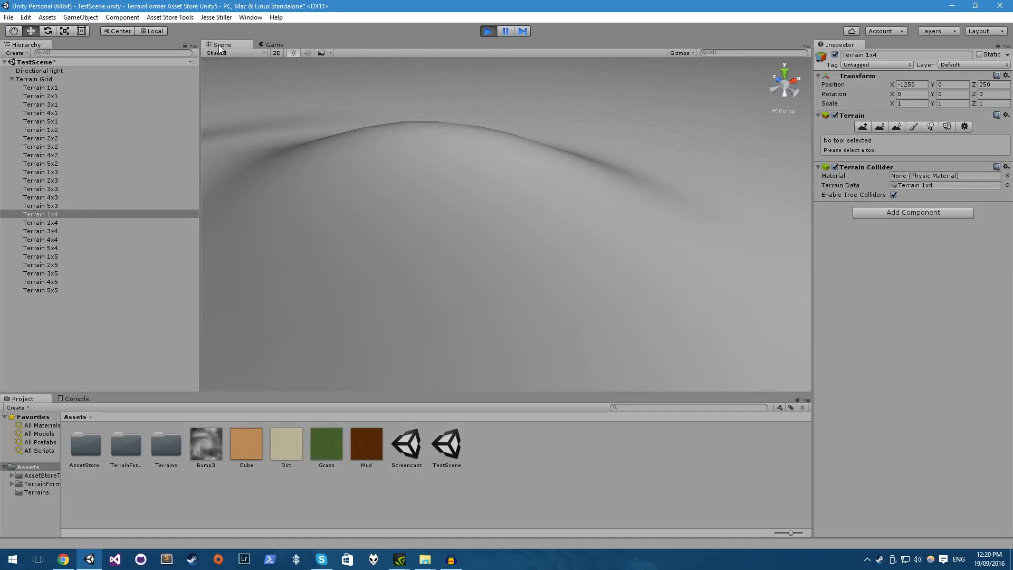
click(487, 32)
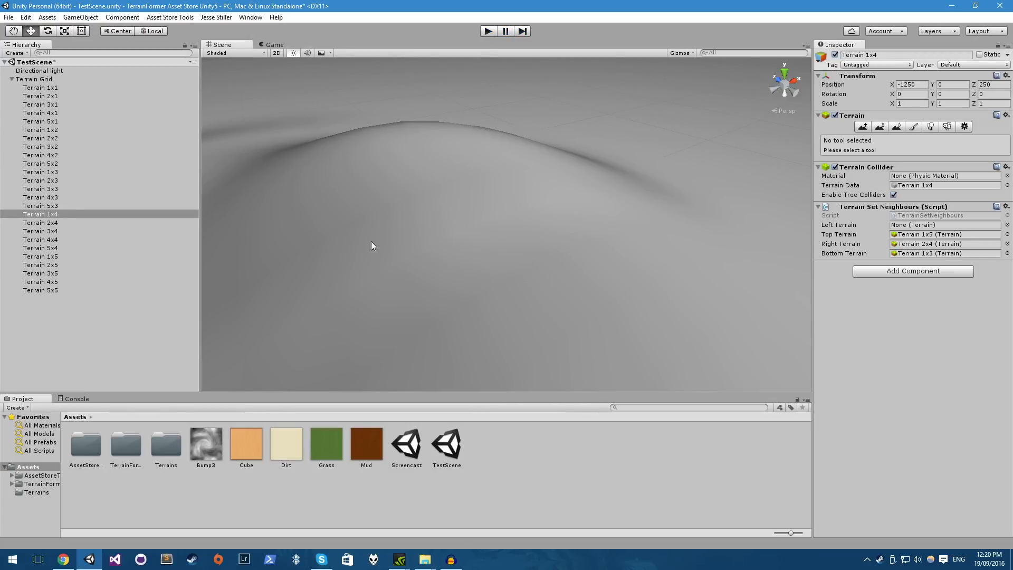
click(484, 32)
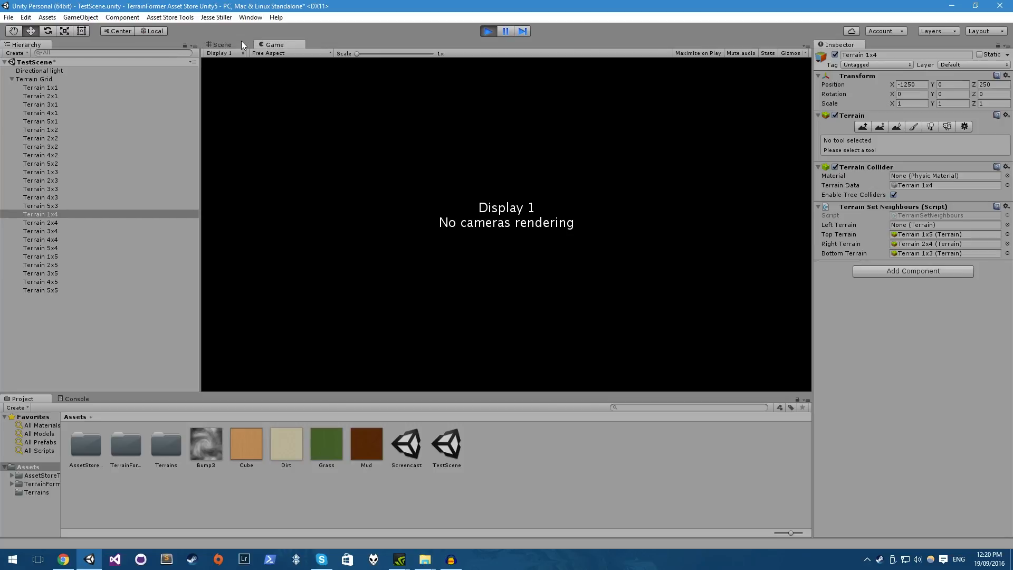
click(242, 43)
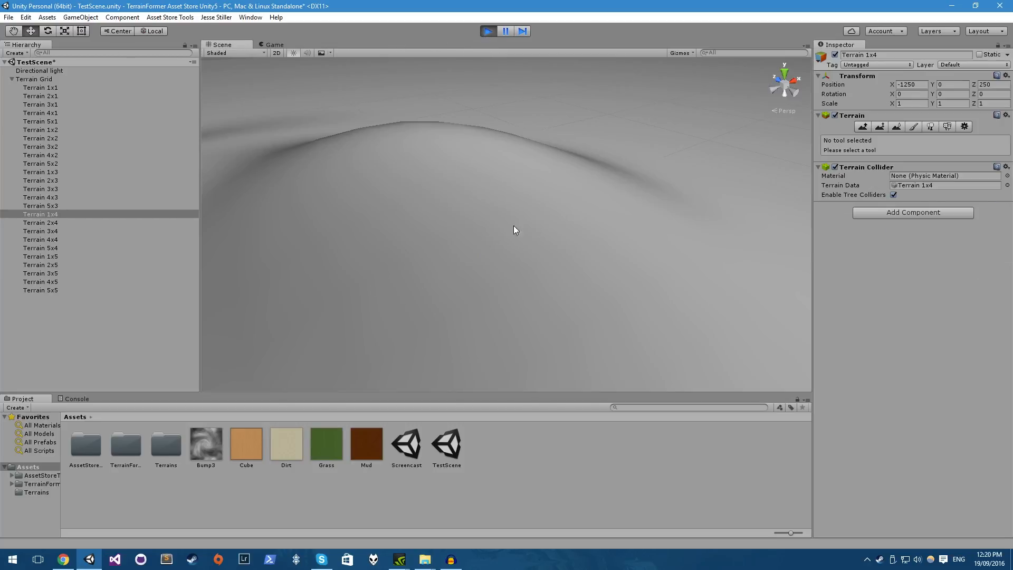
click(489, 31)
- Add the Grass texture as the albedo of a new Paint Texture entry in the Terrain Grid's Terrain Former component
click(42, 79)
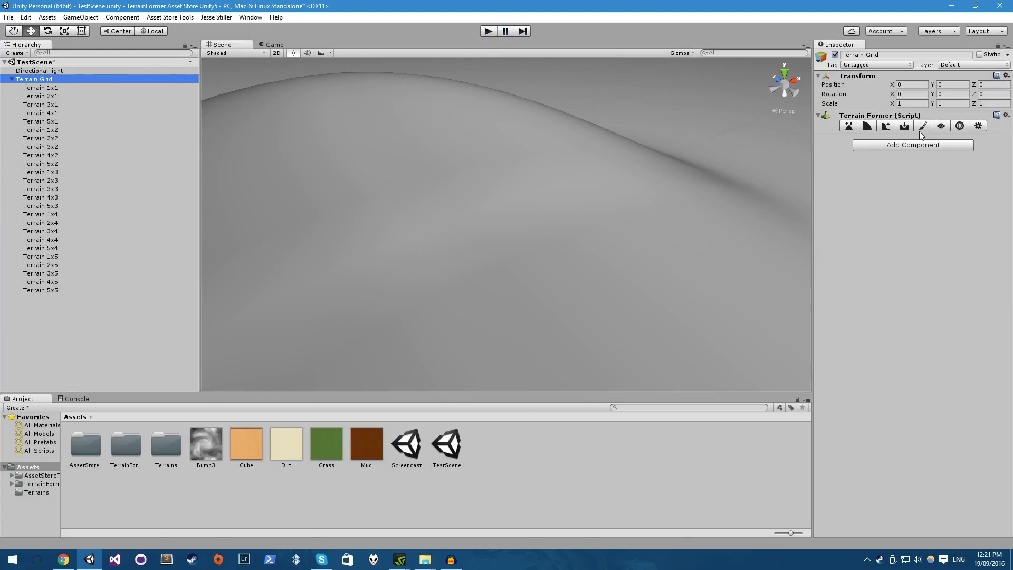
click(922, 126)
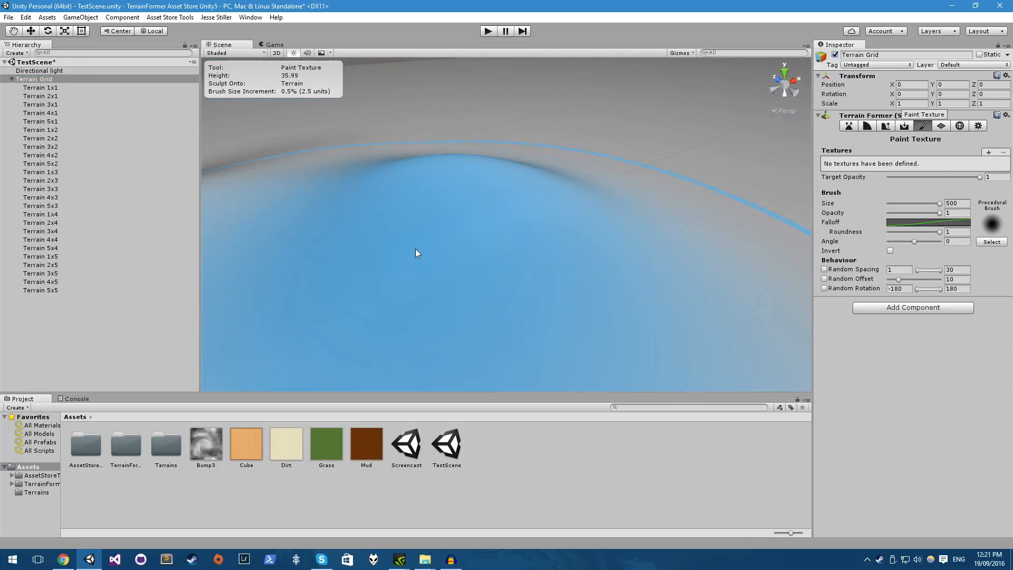
click(988, 153)
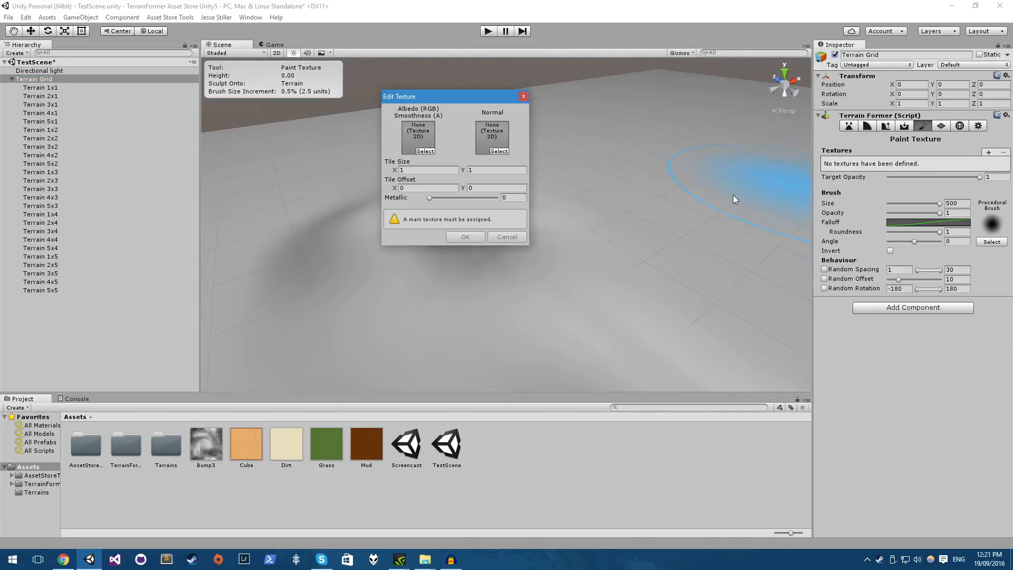
click(425, 151)
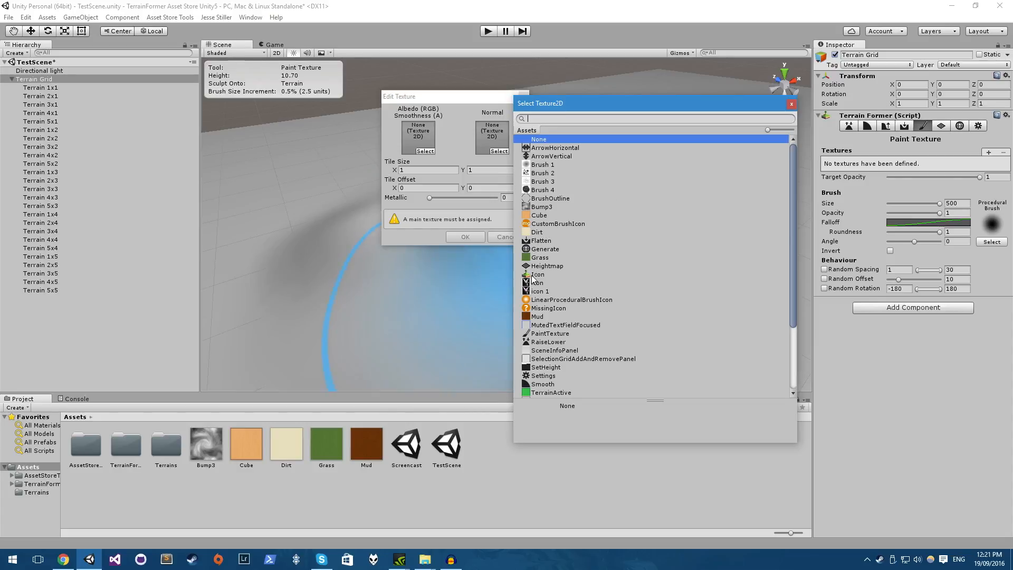
double_click(540, 257)
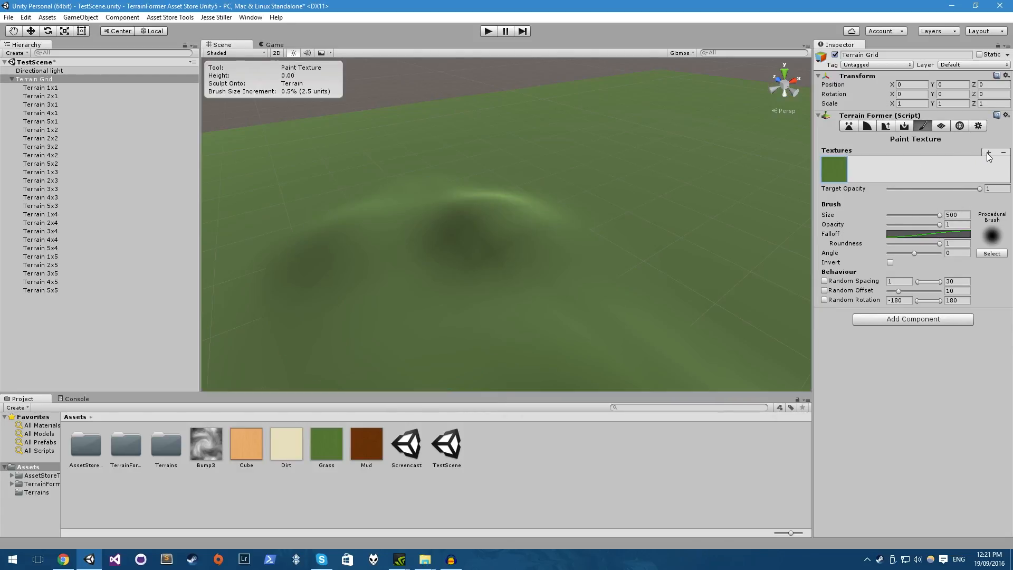
- Add a second texture entry to the Terrain Grid's Paint Texture list with Dirt as its albedo
click(988, 153)
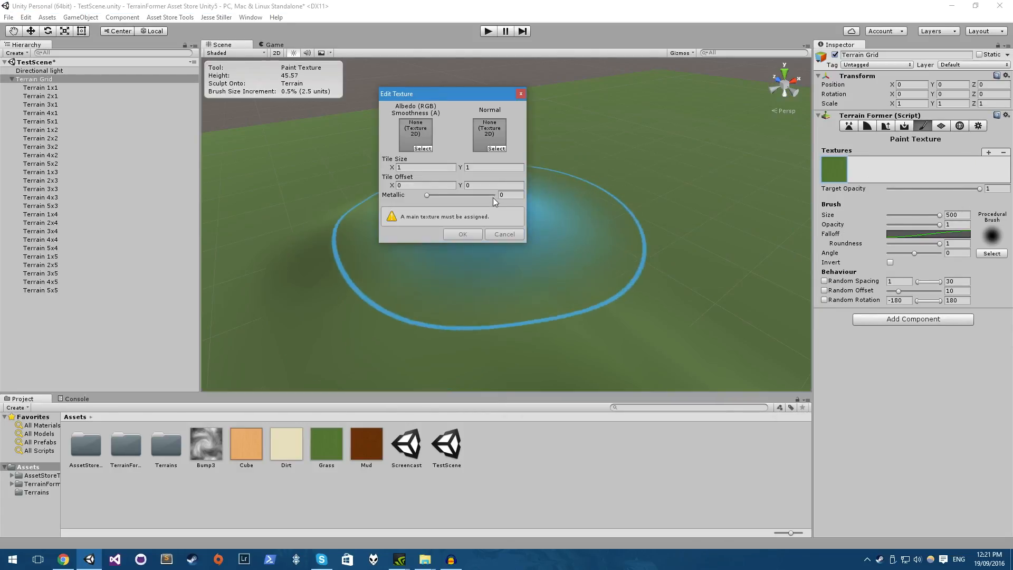
click(423, 148)
text(dirt)
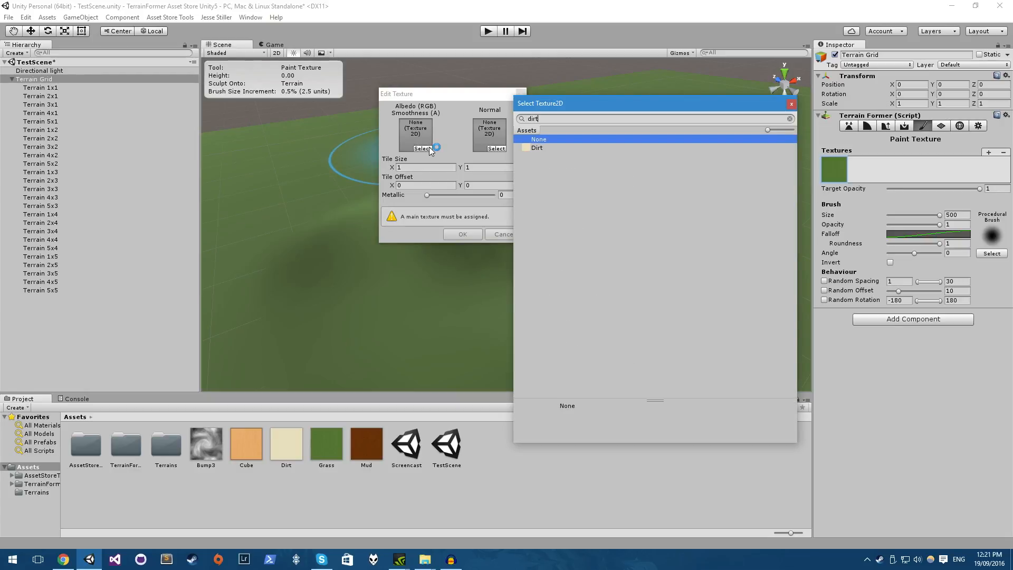
key(Down)
key(Return)
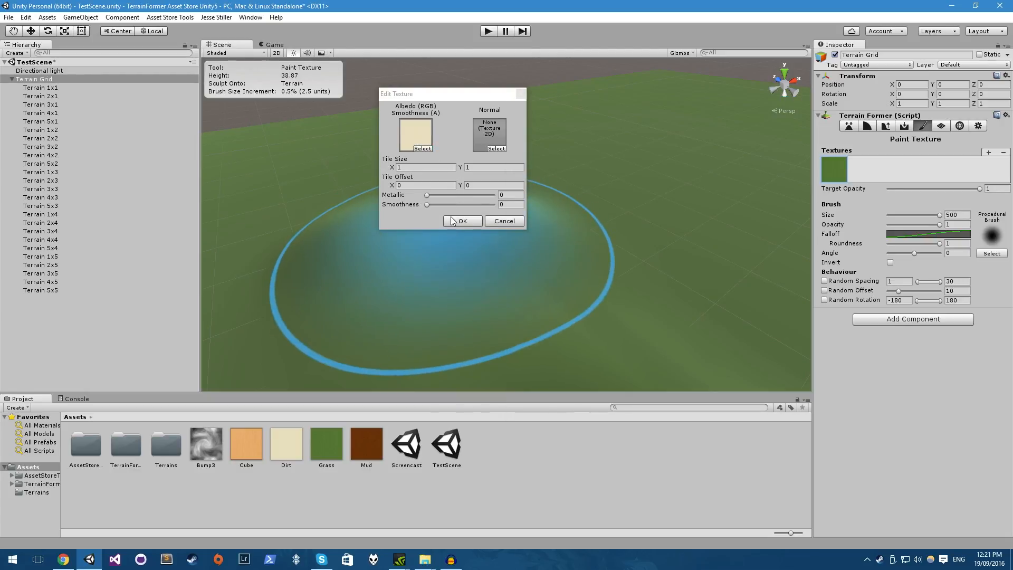
- Paint a wide path of the Dirt texture across the terrain tiles and over the hills, using brush size 500 and target opacity 1
click(867, 169)
scroll(558, 261, down, 5)
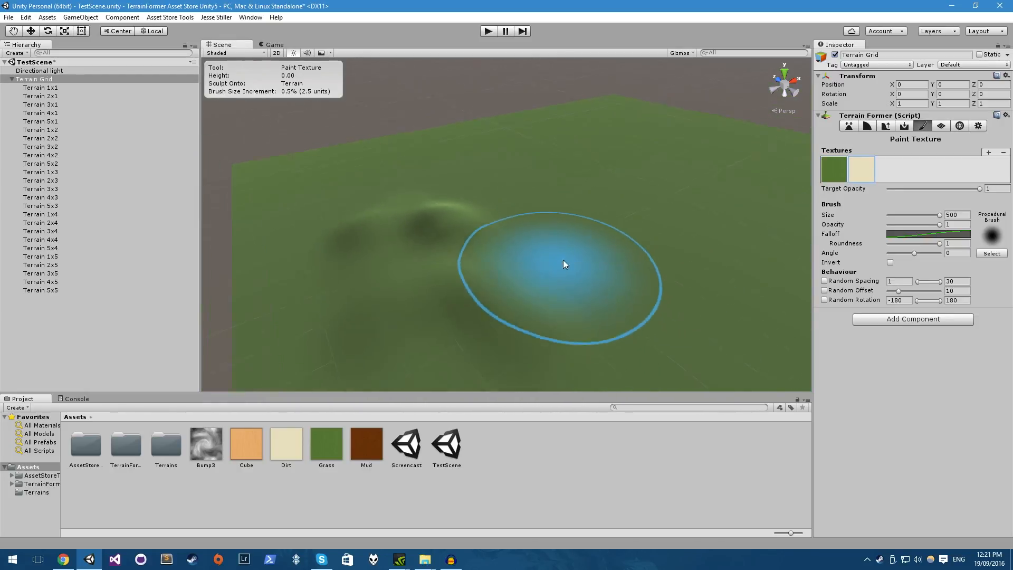
scroll(697, 261, down, 5)
mouse_move(666, 206)
mouse_down()
mouse_move(416, 278)
mouse_move(325, 261)
mouse_move(346, 264)
mouse_up()
scroll(422, 273, up, 2)
- Lift Terrain 3x3 to a Y position of 248 to examine the painted texture across tiles, and undo the move
key(w)
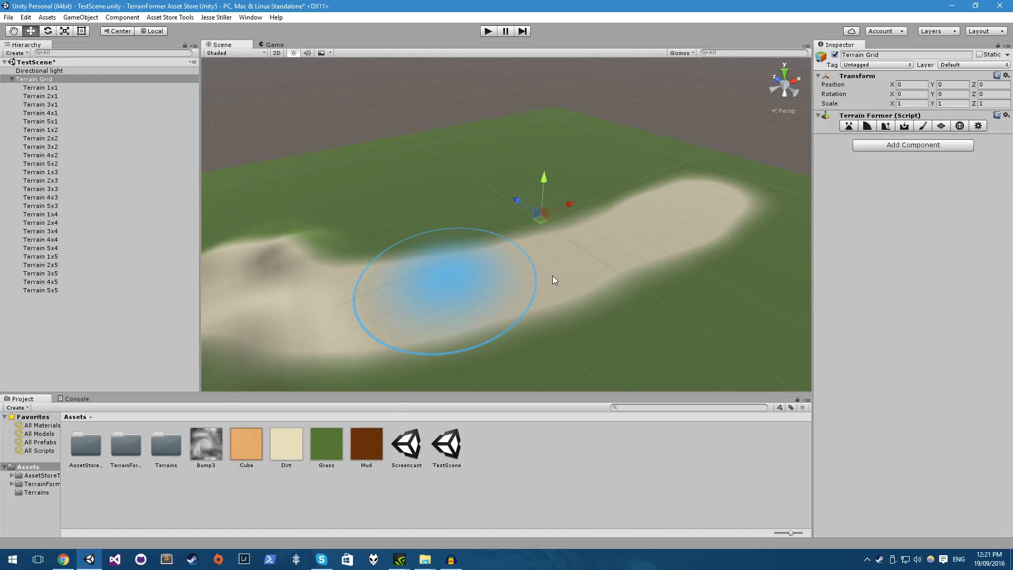
click(553, 275)
drag(542, 183, 329, 182)
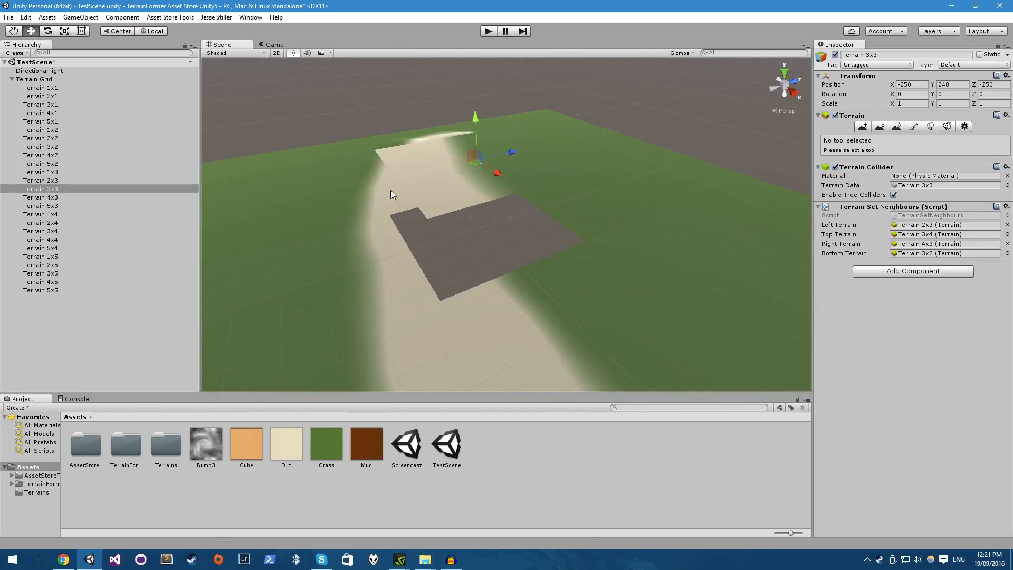
alt+drag(422, 149, 514, 191)
key(ctrl+z)
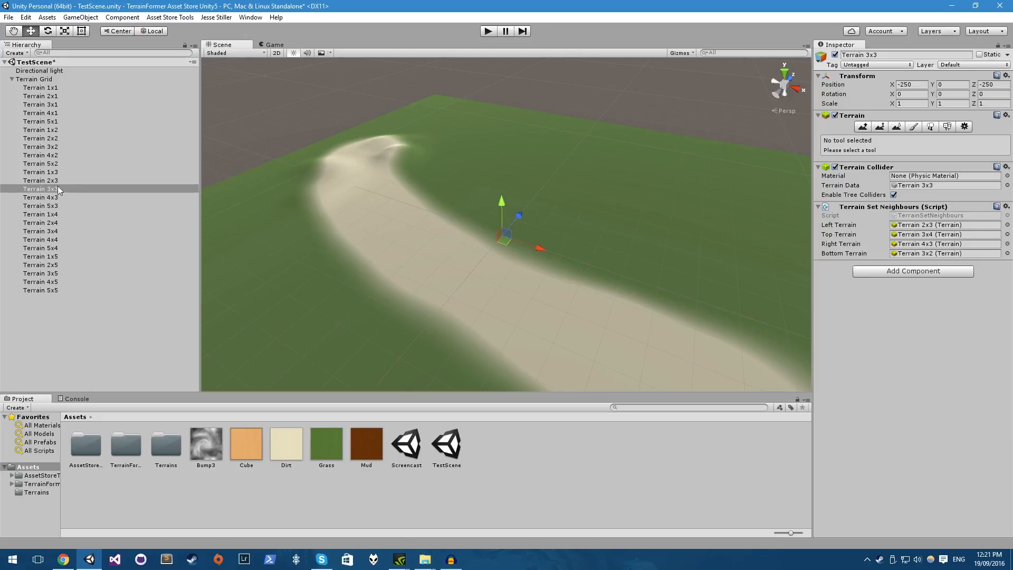
- Disable Base Terrain drawing in Terrain 3x3's own terrain settings, and enable it again
middle_drag(413, 237, 370, 222)
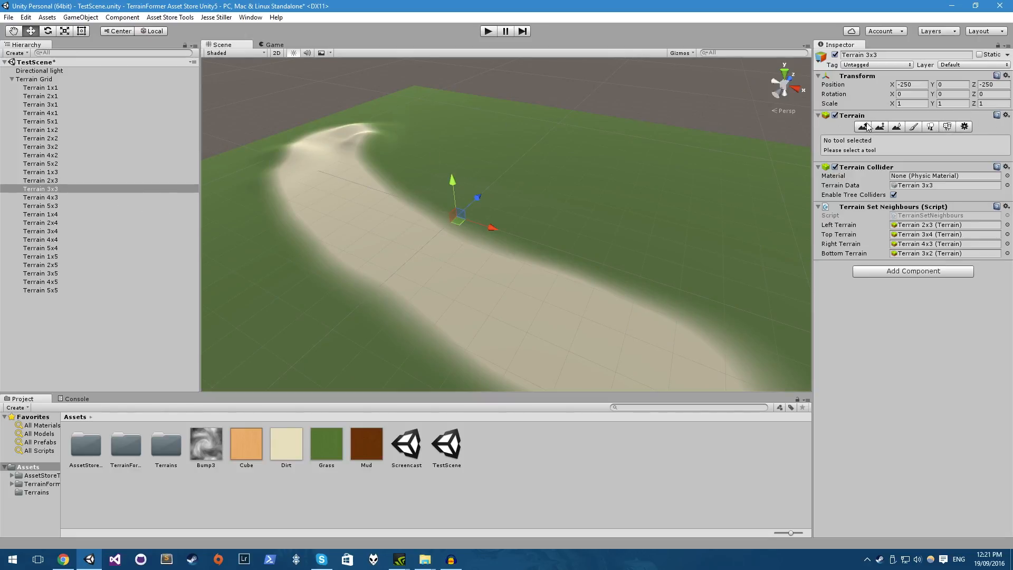
click(963, 127)
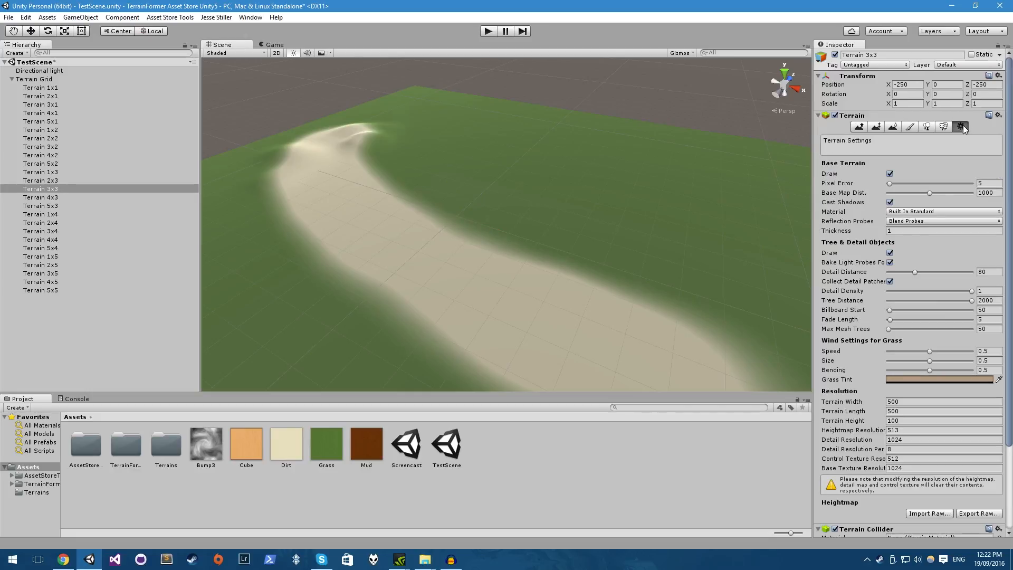
click(889, 174)
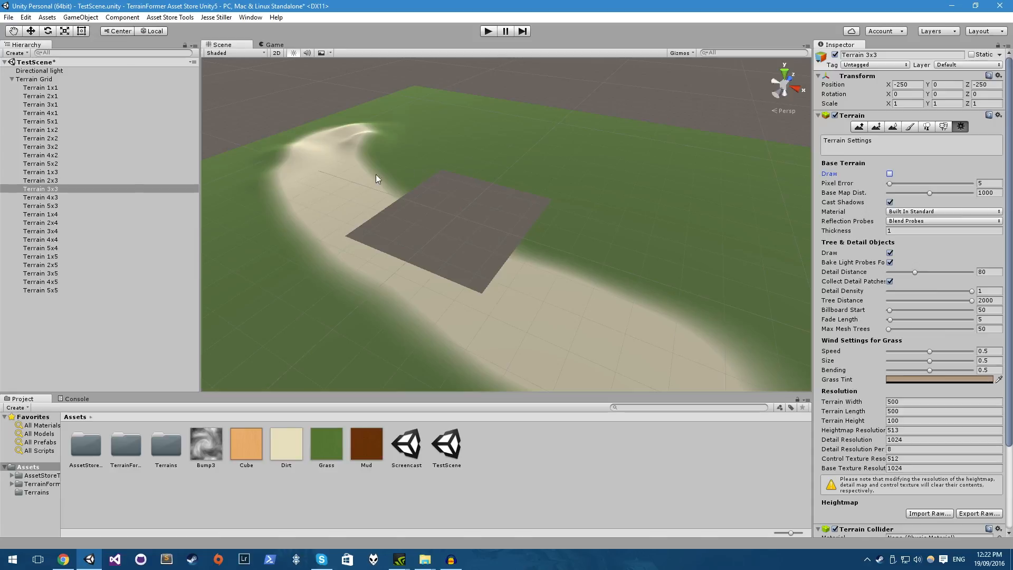
click(889, 174)
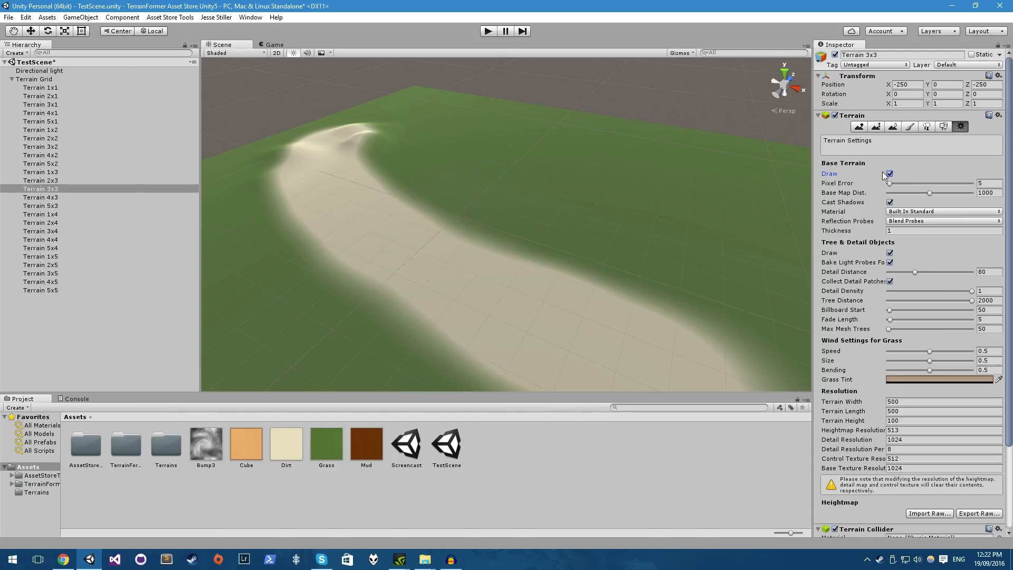
- Open the Terrain Grid's Terrain Former settings and switch Base Terrain off and on again for all tiles
click(41, 79)
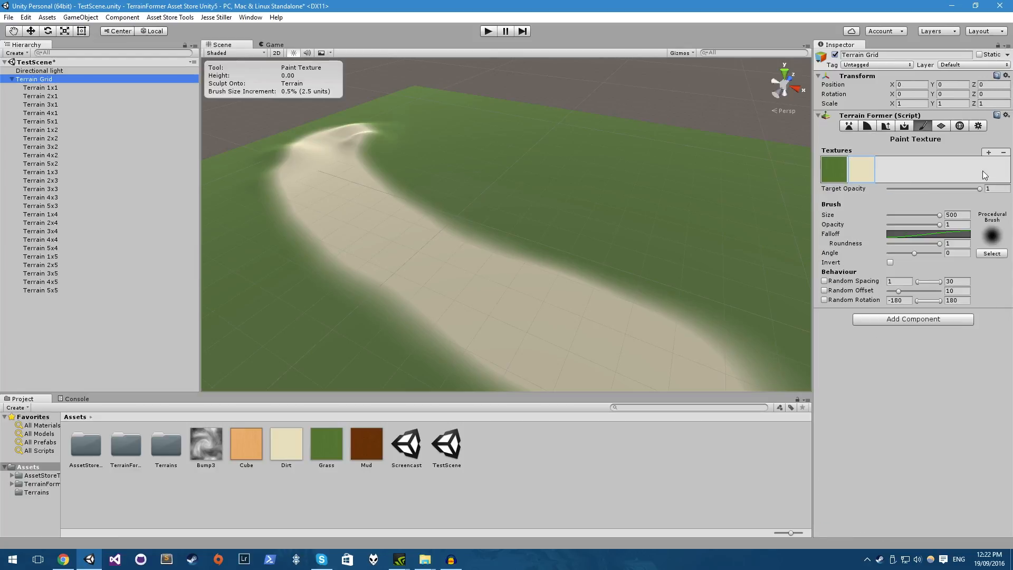
click(974, 128)
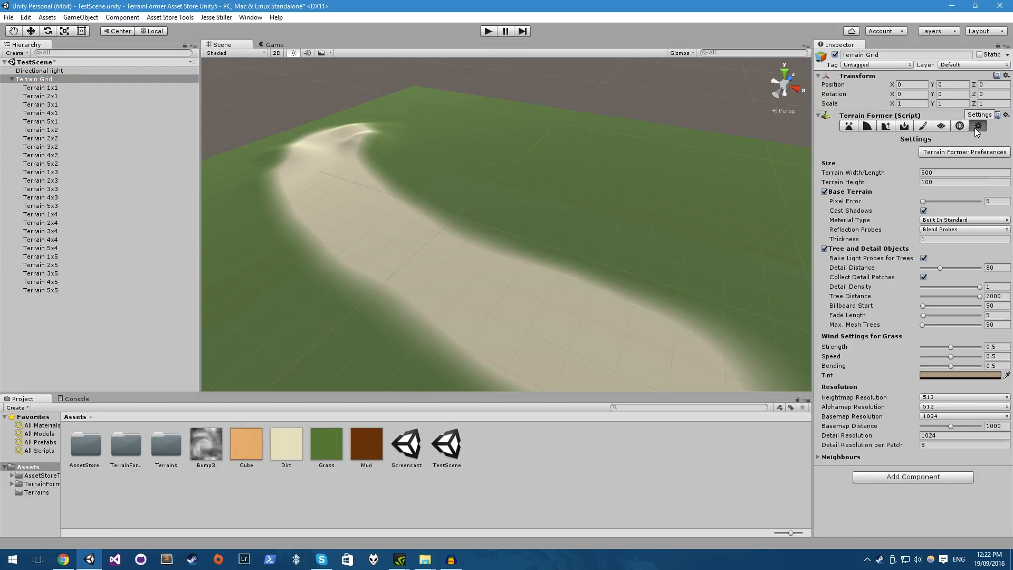
click(824, 192)
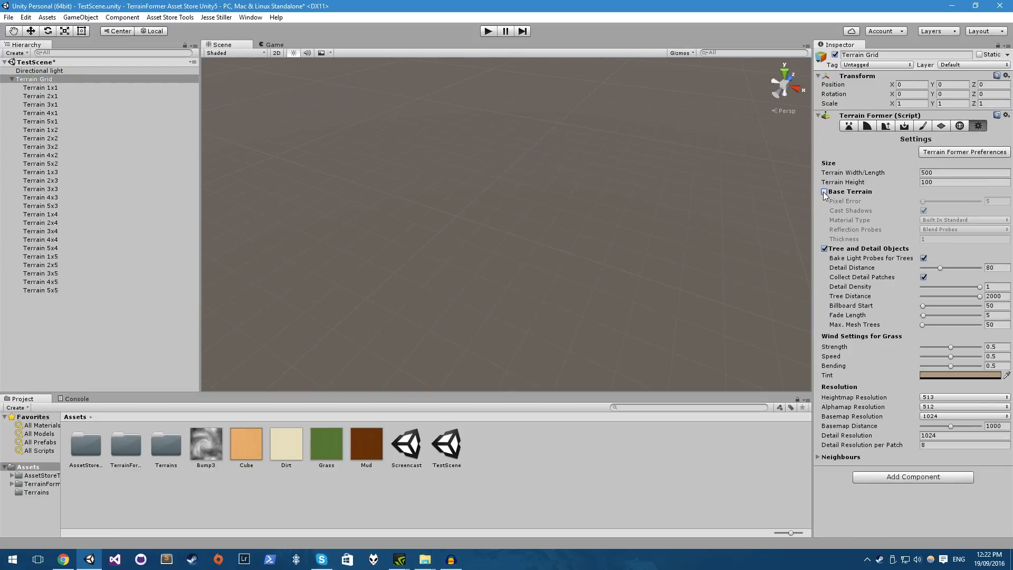
click(824, 192)
- Set the Terrain Width/Length of the whole Terrain Grid to 100
click(947, 172)
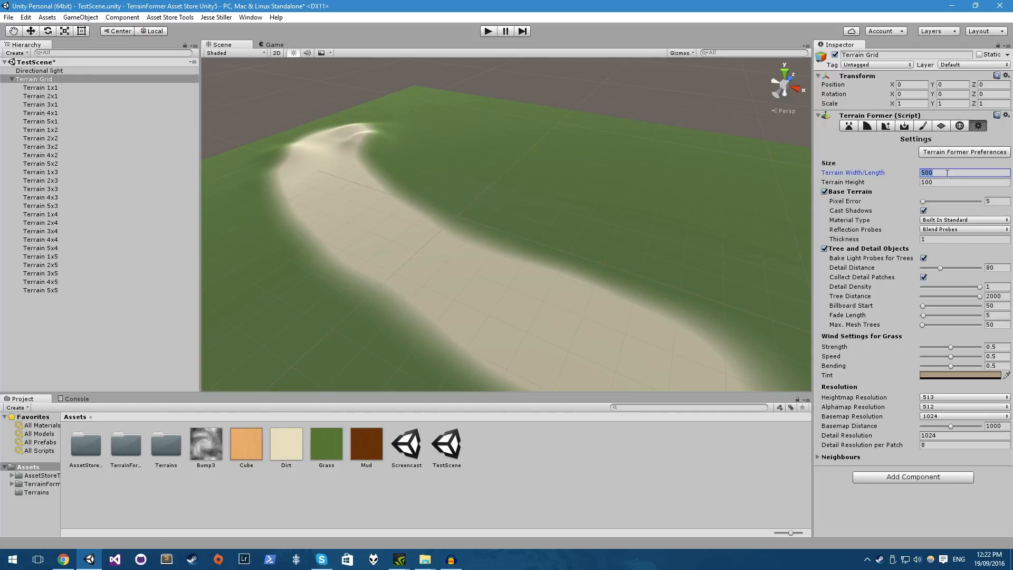
text(100)
key(Return)
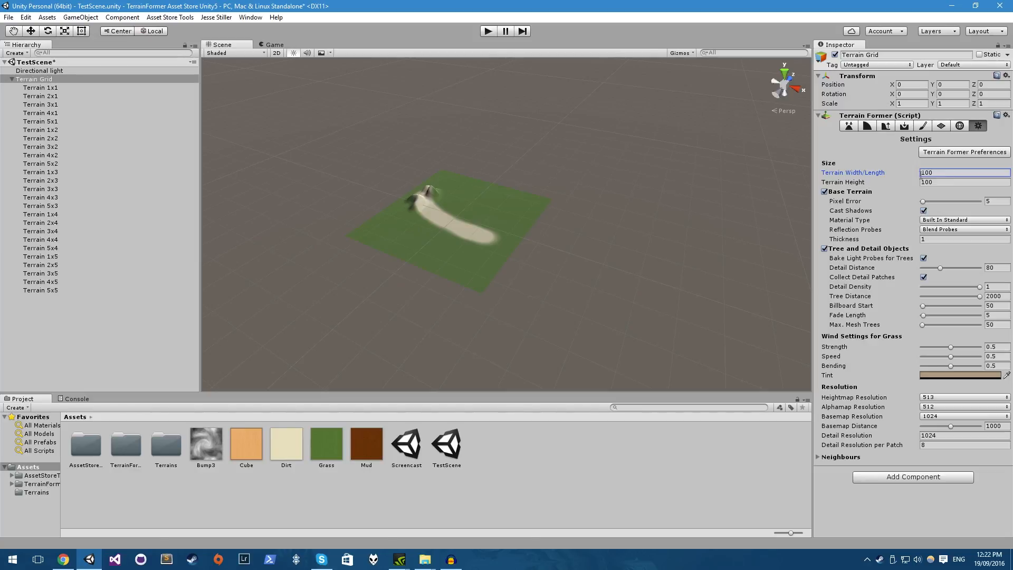